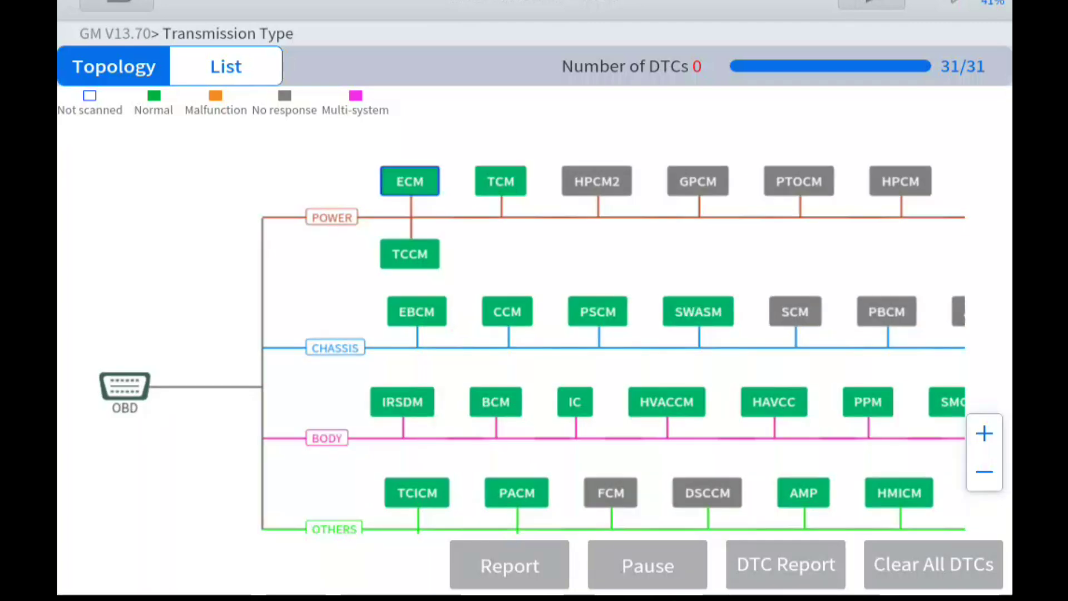
Step: Open the options for the ECM module once the topology scan shows 31/31 with no DTCs
{"action": "left_click", "coordinate": [415, 190]}
Step: Start diagnosing the ECM
{"action": "left_click", "coordinate": [641, 347]}
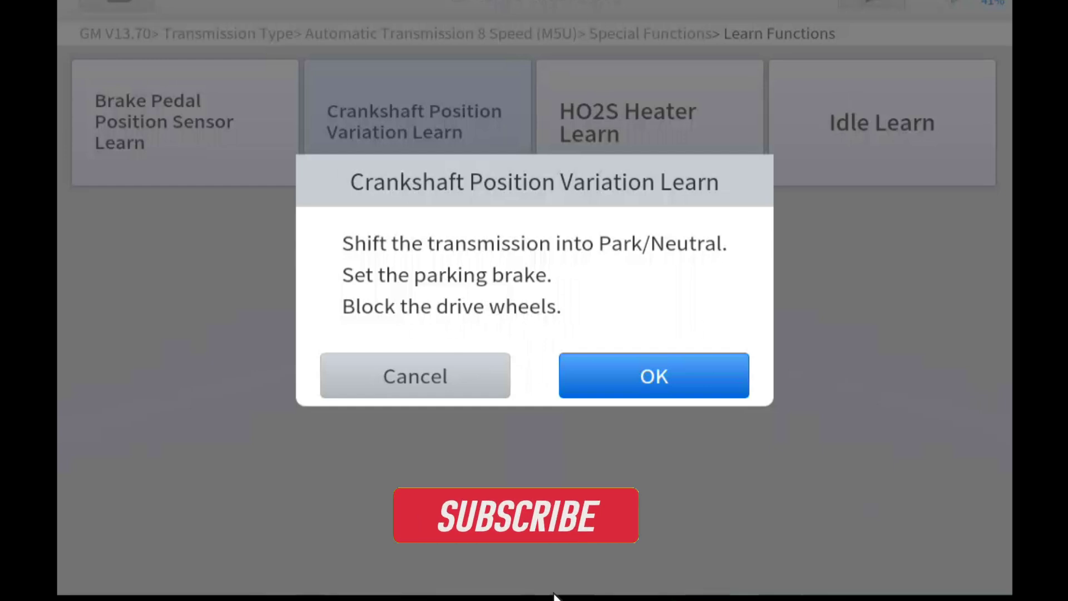
Step: Acknowledge the park, brake and wheel-block and A/C-off prompts to begin the learn
{"action": "left_click", "coordinate": [653, 376]}
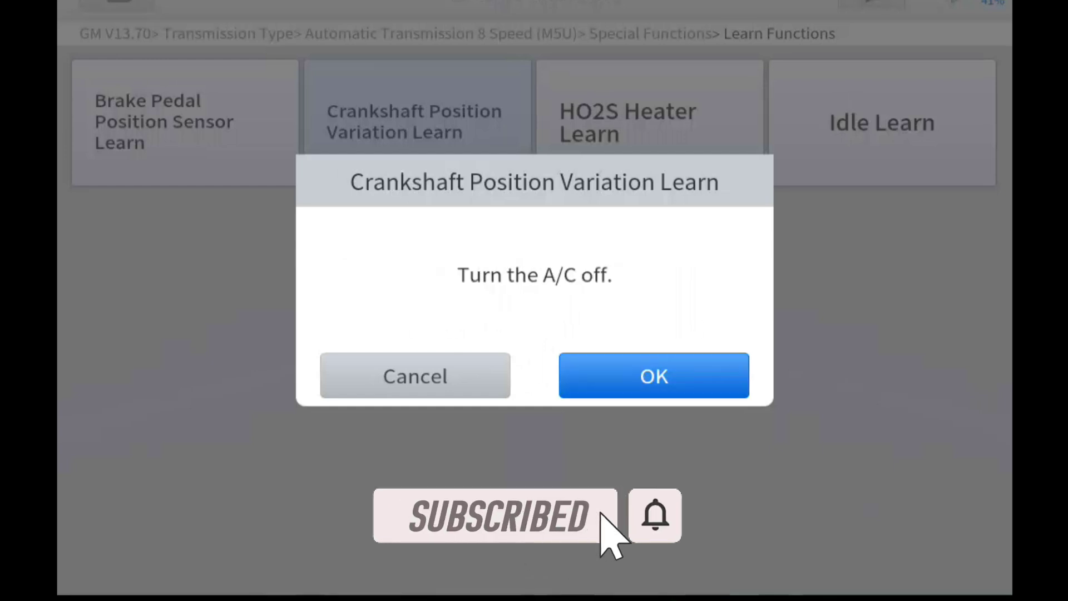
{"action": "left_click", "coordinate": [653, 376]}
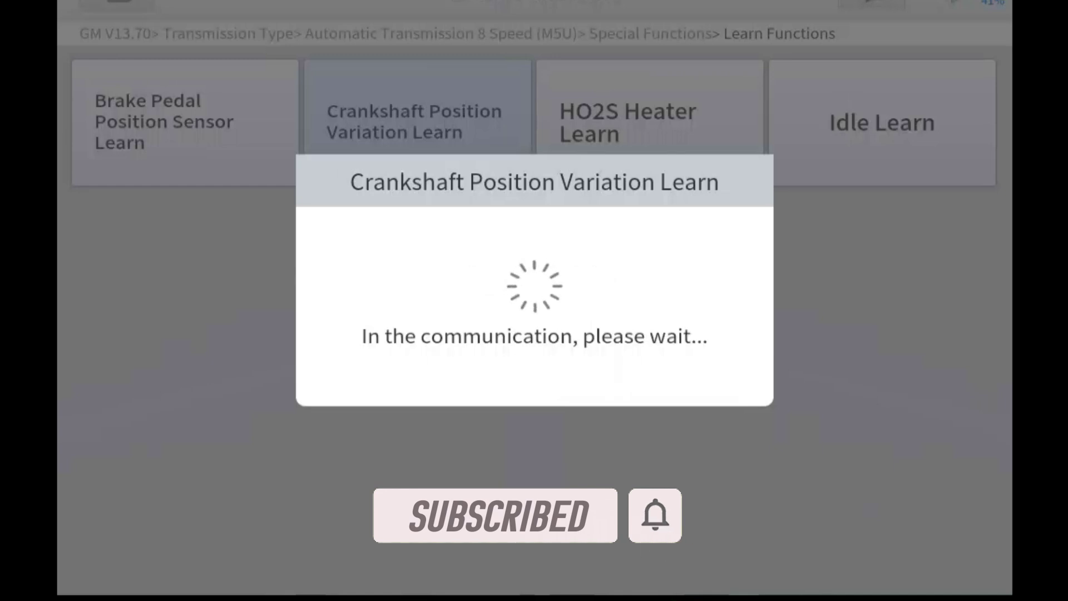